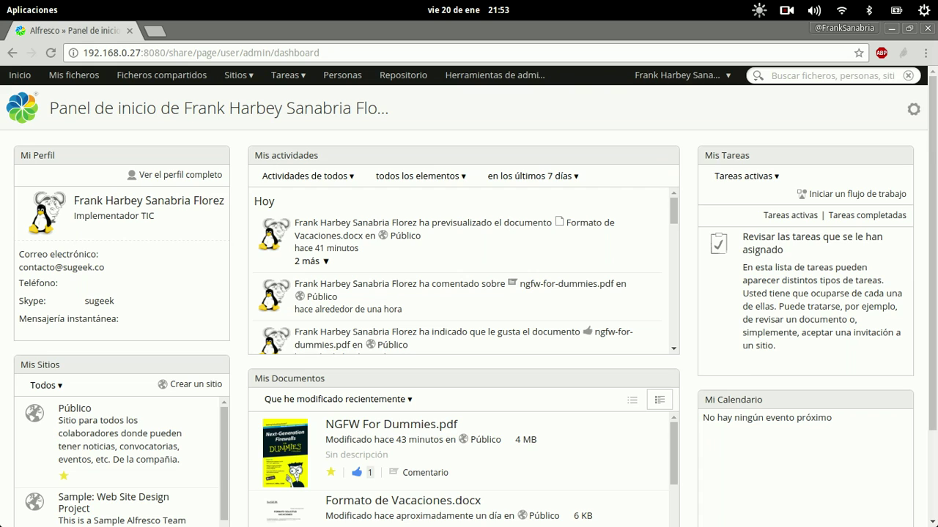
Step: Open the administration tools and go to the Grupos page
left_click(491, 78)
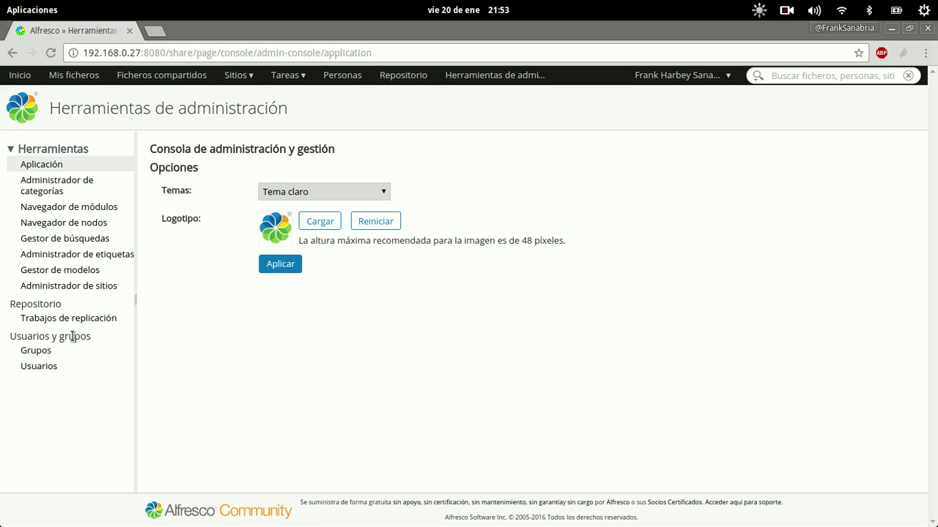
left_click(39, 352)
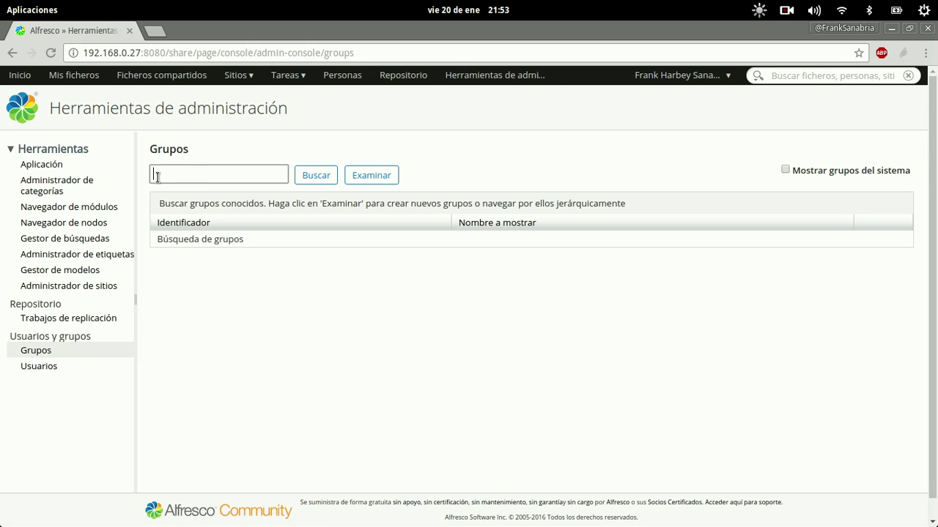
Step: Browse the full group tree with Mostrar grupos del sistema ticked
left_click(212, 172)
left_click(784, 169)
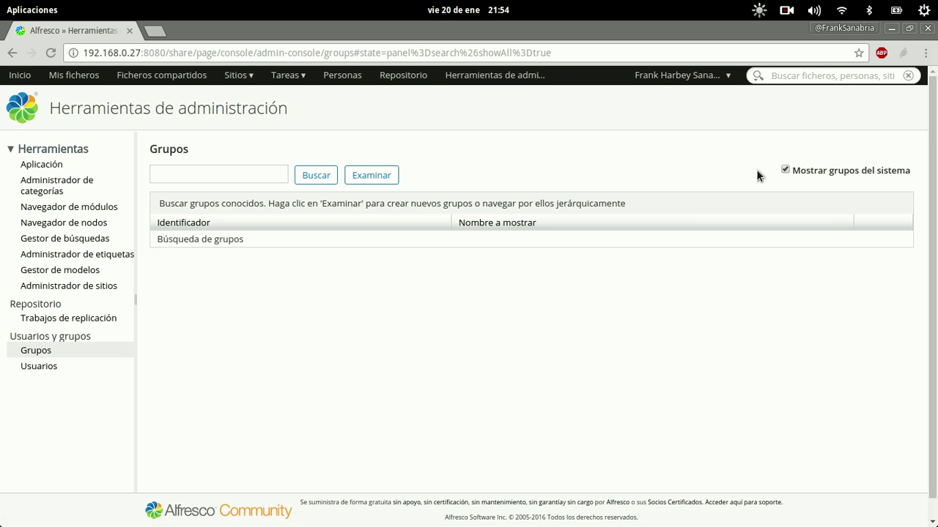
left_click(368, 176)
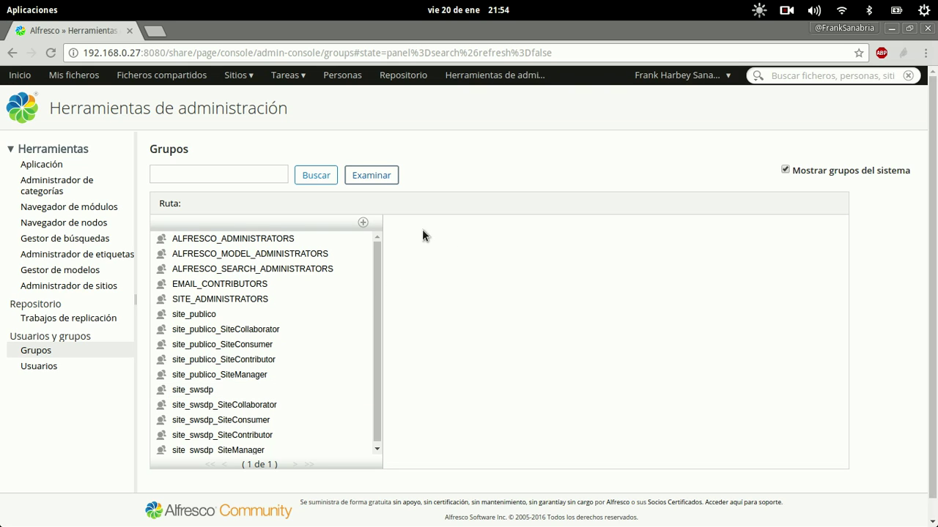
Step: Start a new group, cancel it, and switch to the Usuarios admin page
left_click(362, 223)
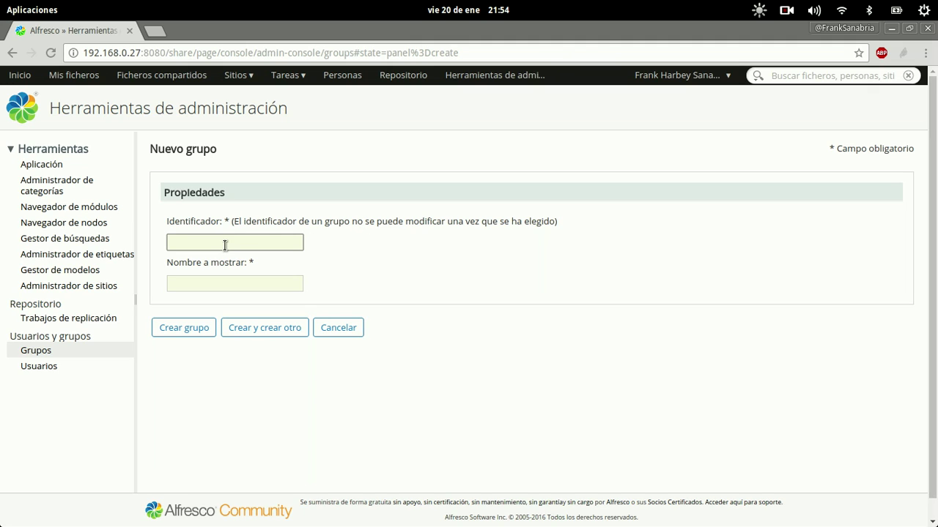
left_click(214, 278)
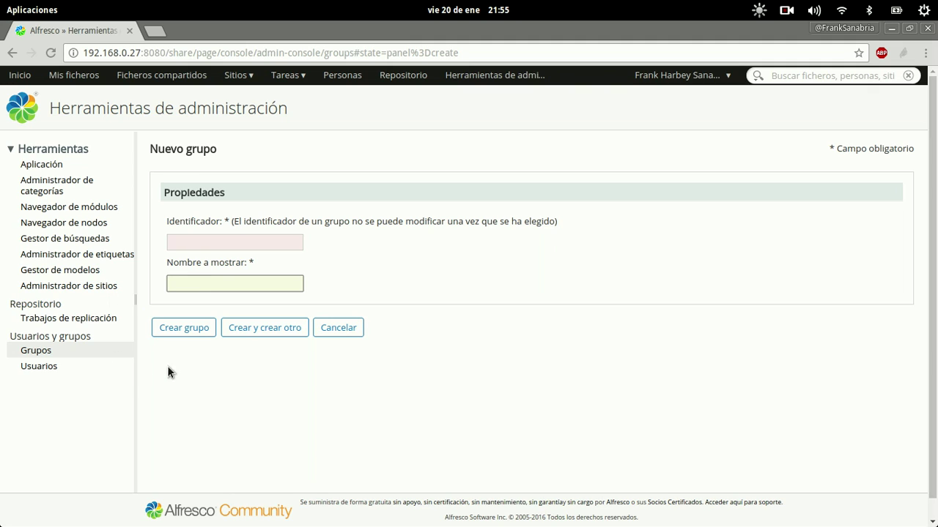
left_click(340, 331)
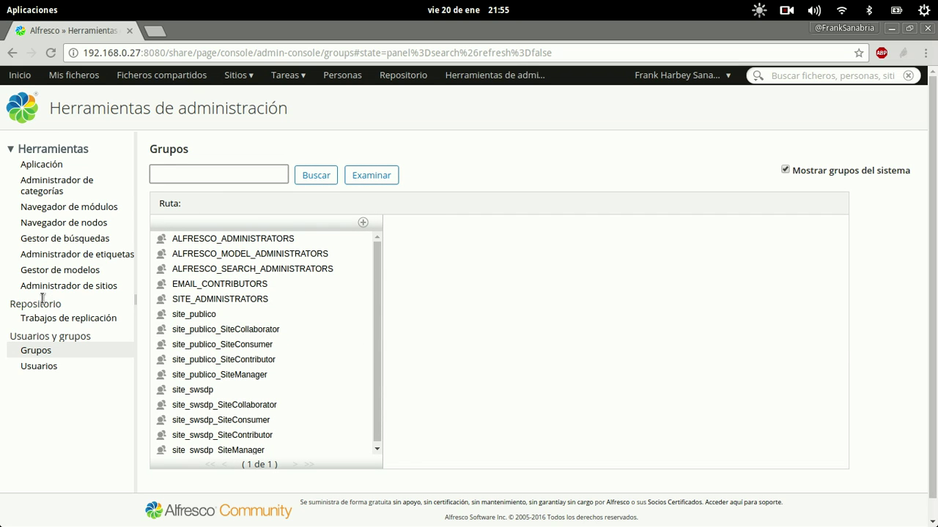
left_click(38, 366)
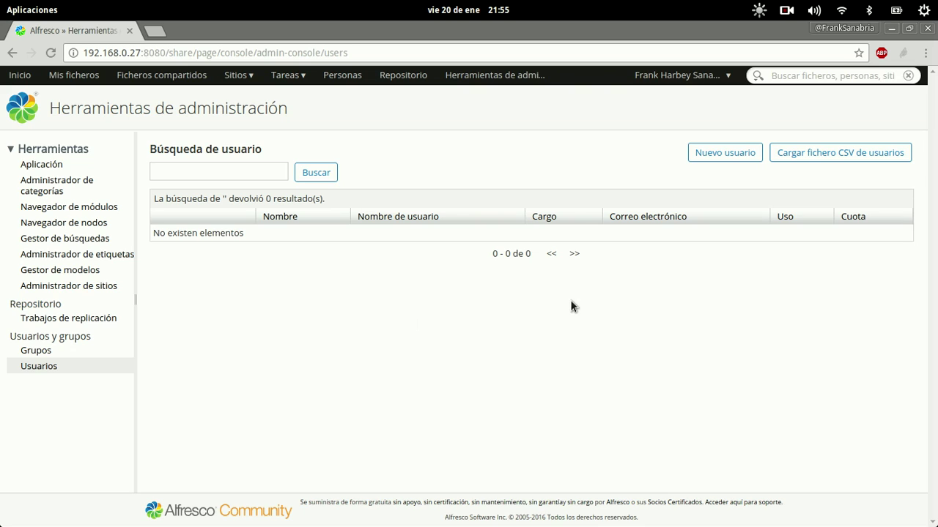
Step: Search users with '%' to list all three existing accounts
left_click(265, 173)
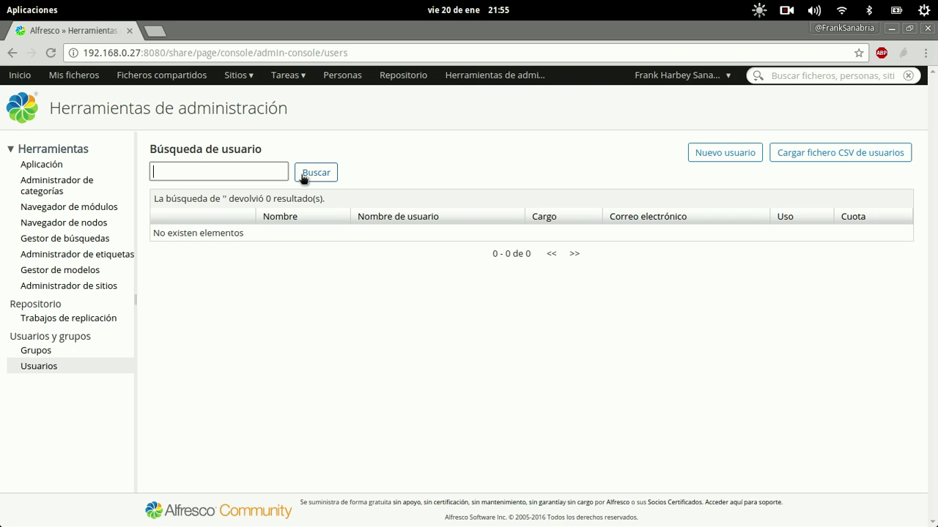
type("%")
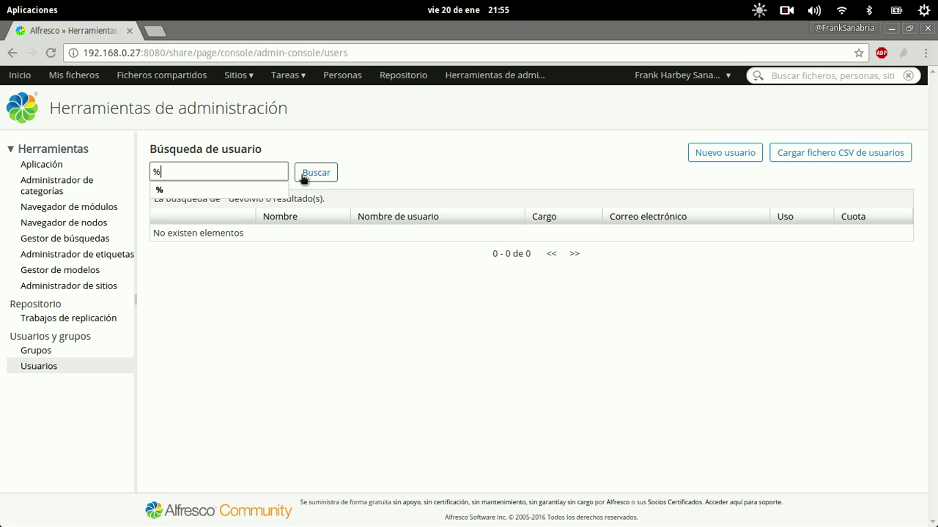
left_click(303, 176)
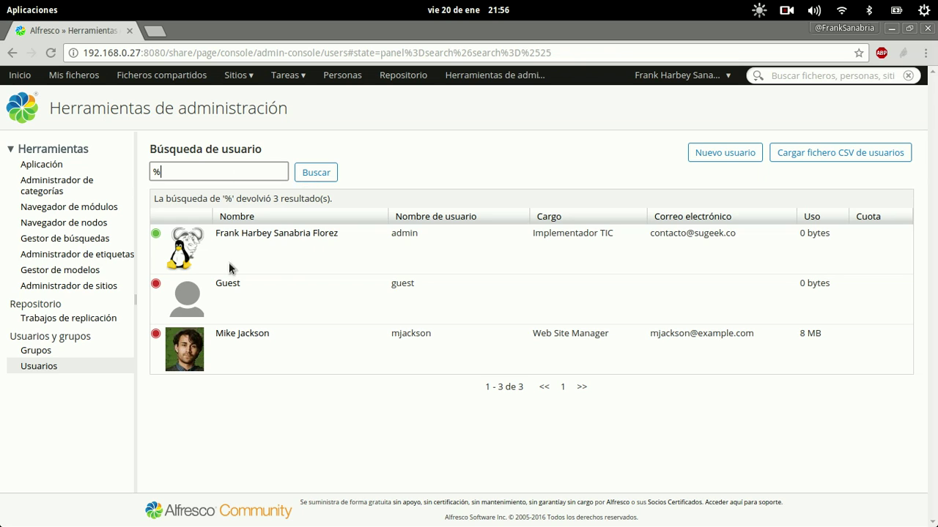
Step: Delete the Web Site Manager user account and confirm the deletion
left_click(239, 336)
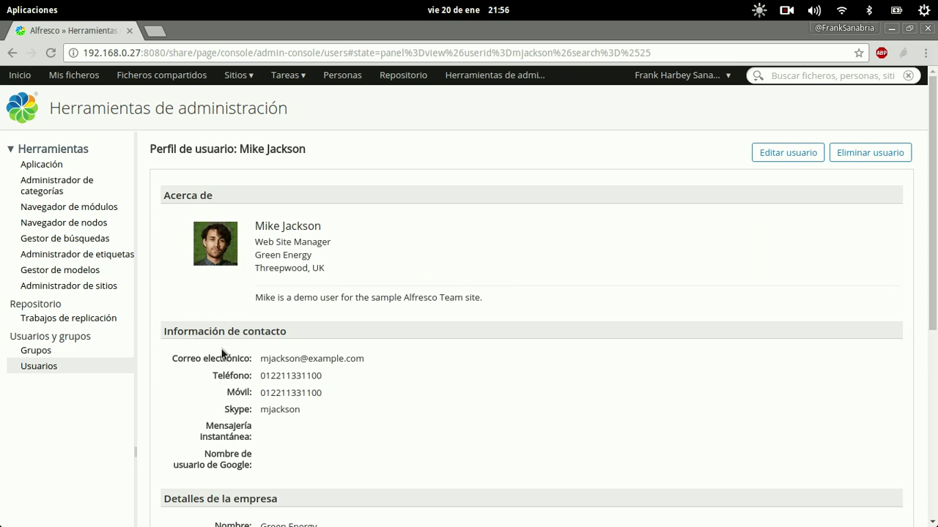
left_click(881, 152)
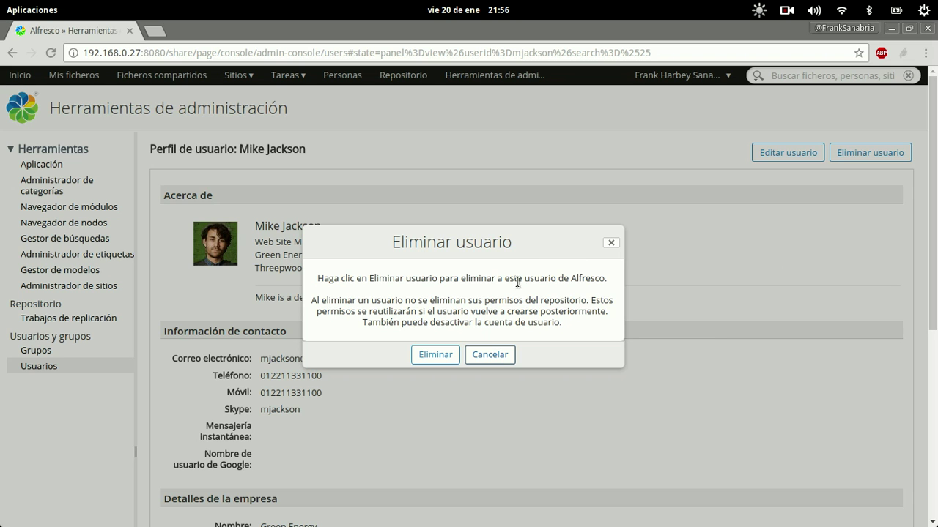
left_click(437, 353)
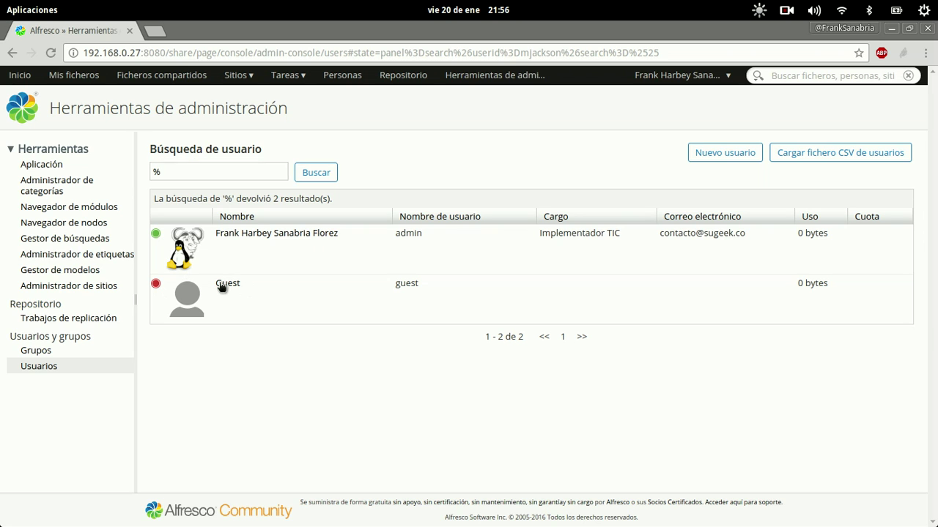
left_click(223, 284)
left_click(855, 158)
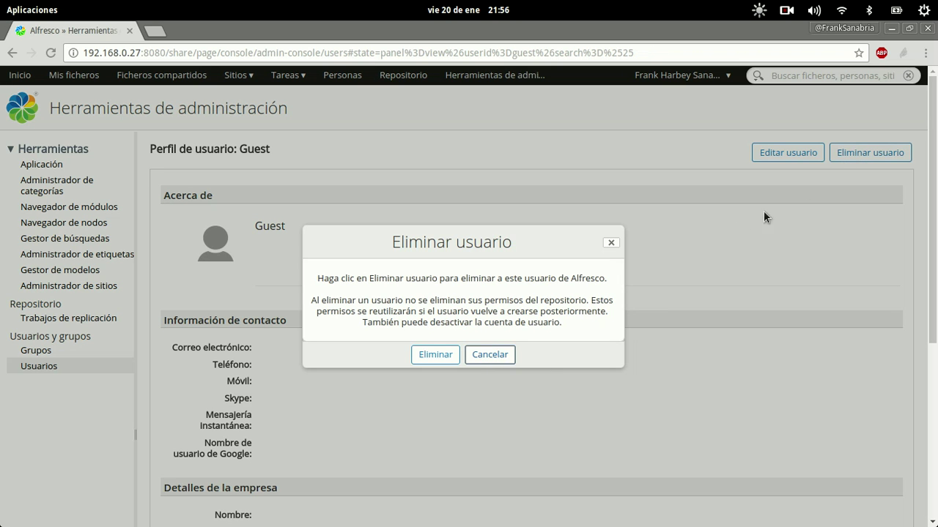
left_click(429, 355)
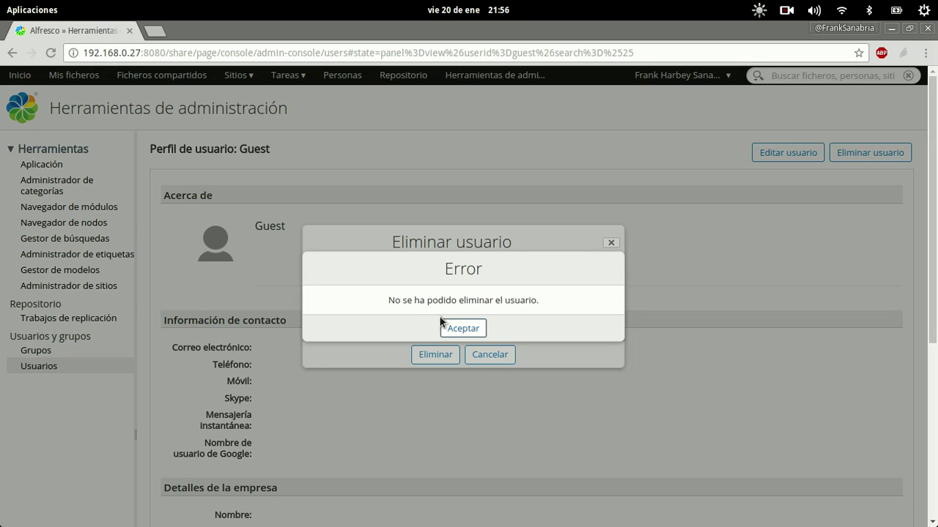
left_click(444, 326)
left_click(486, 355)
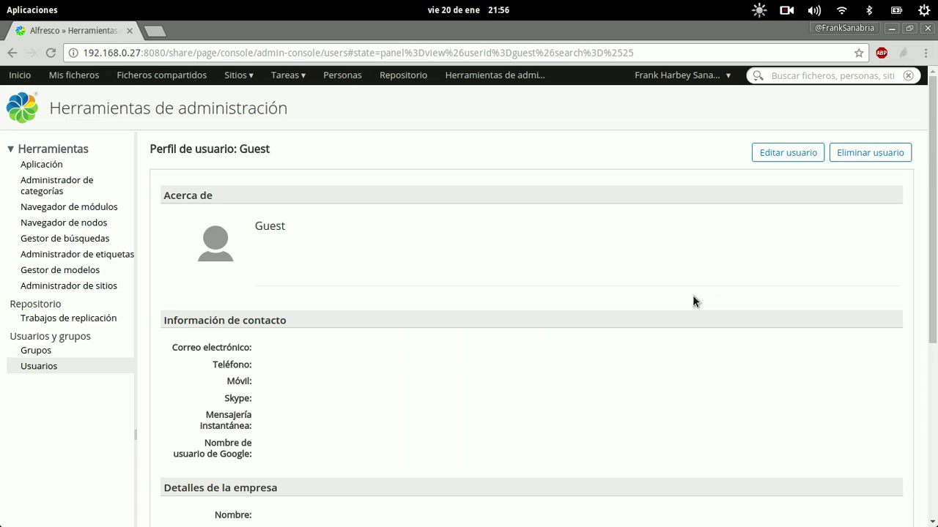
left_click(40, 367)
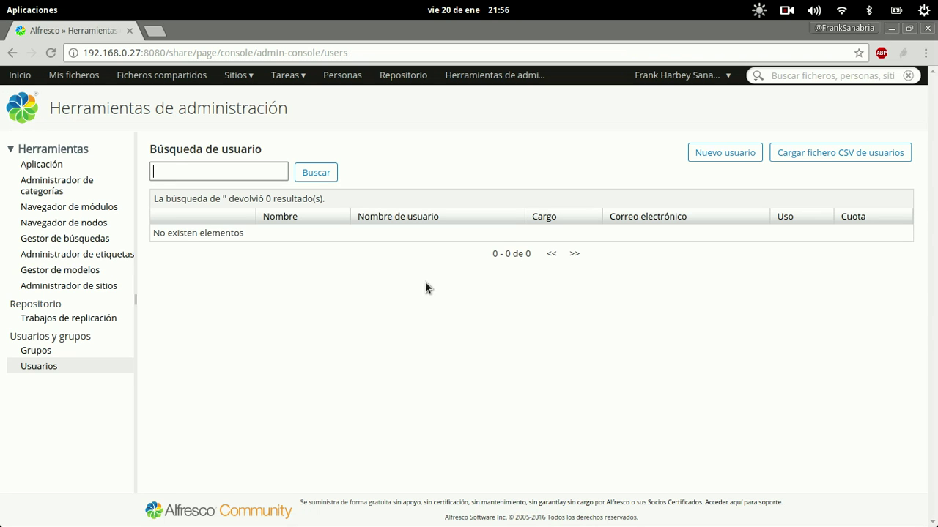
type("%")
left_click(315, 176)
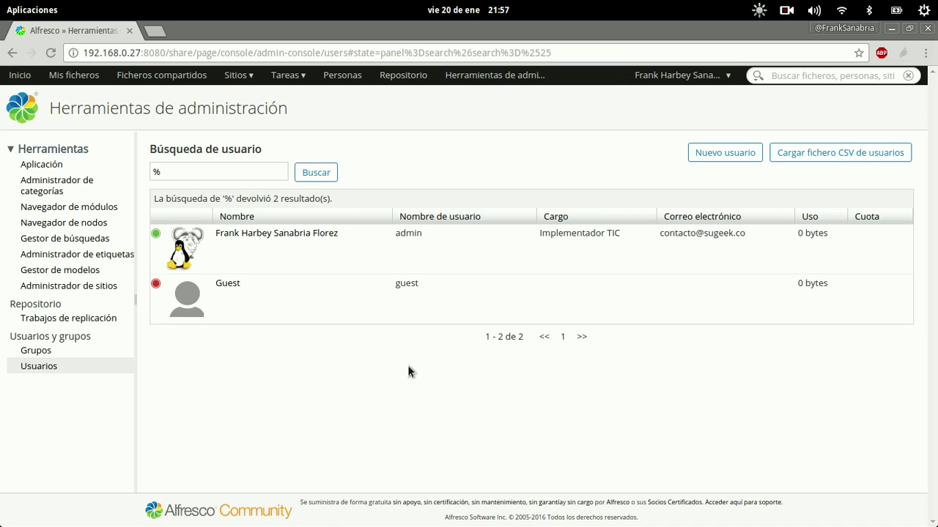
Step: Start a new user and enter the user's first name and surname
left_click(737, 161)
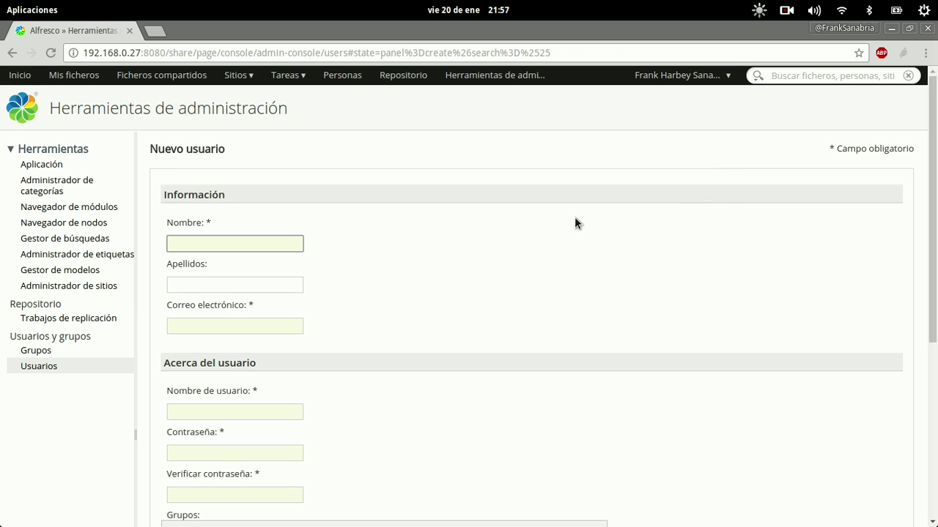
type("Yurio")
key("Tab")
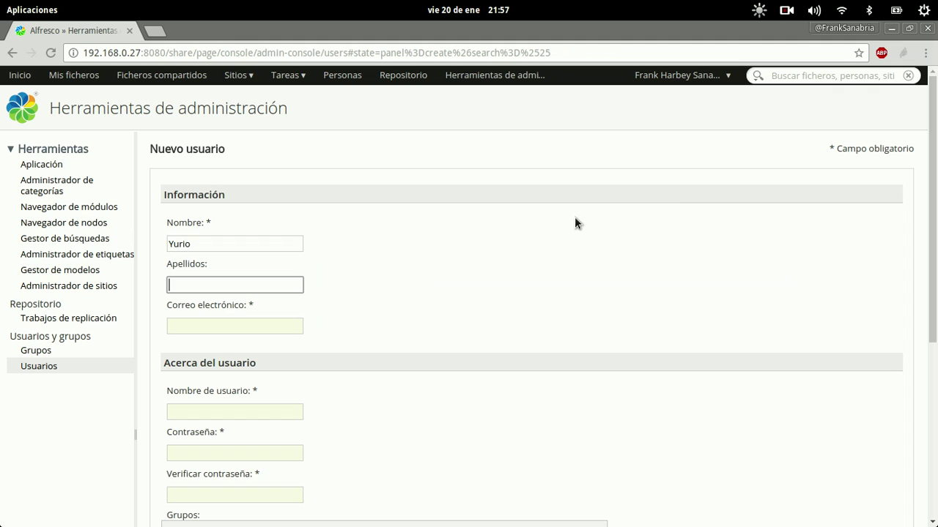
key("shift+Tab")
key("BackSpace")
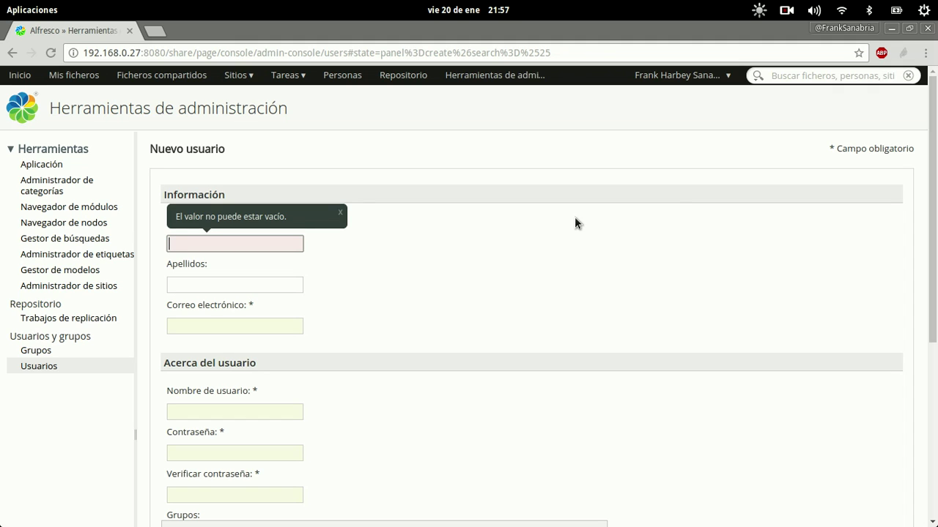
key("Tab")
key("shift+Tab")
key("End")
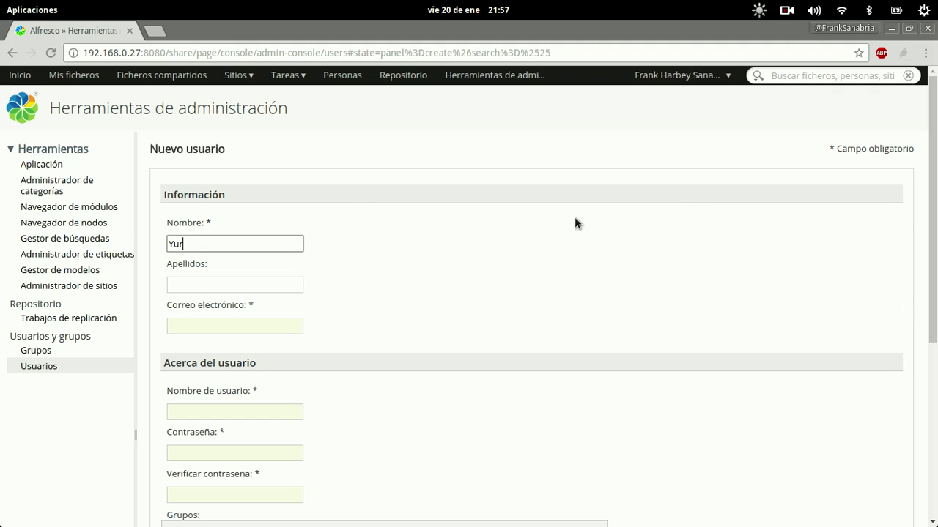
key("Tab")
Step: Fill in the user's e-mail address, username and password
key("Tab")
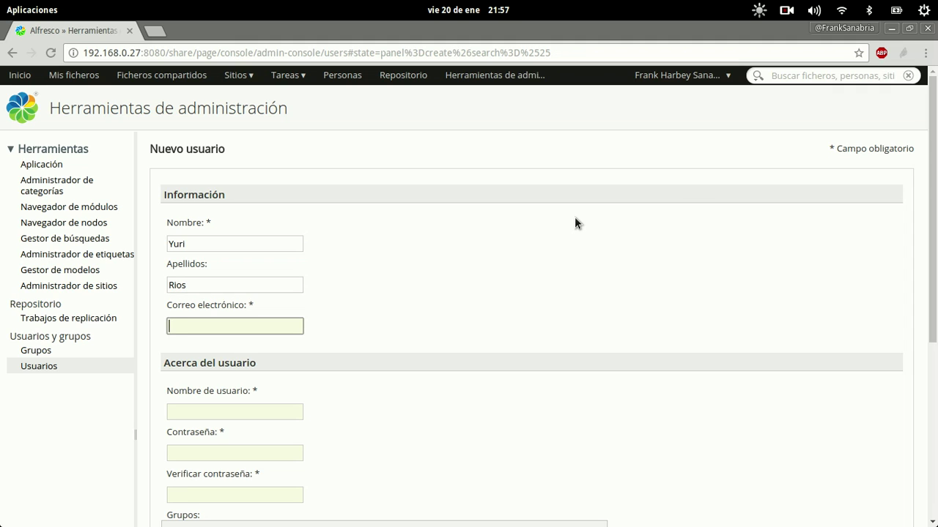
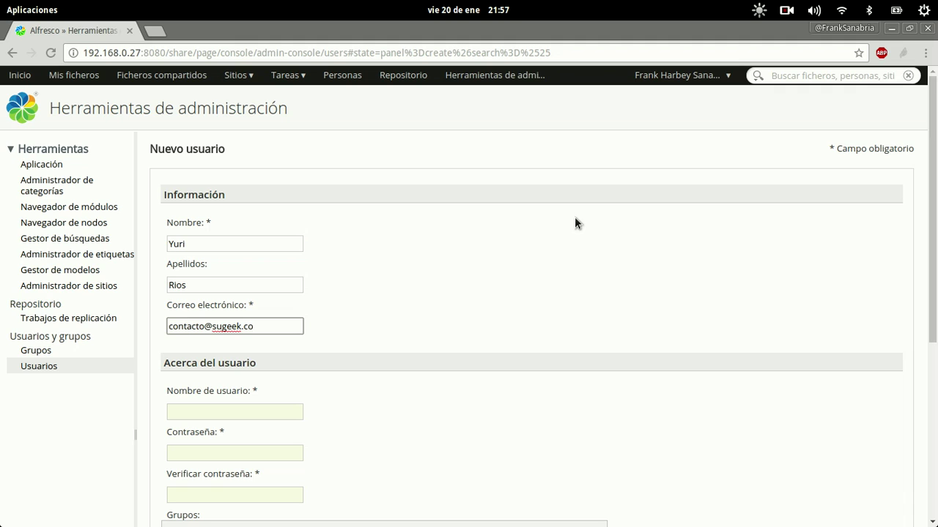
key("Tab")
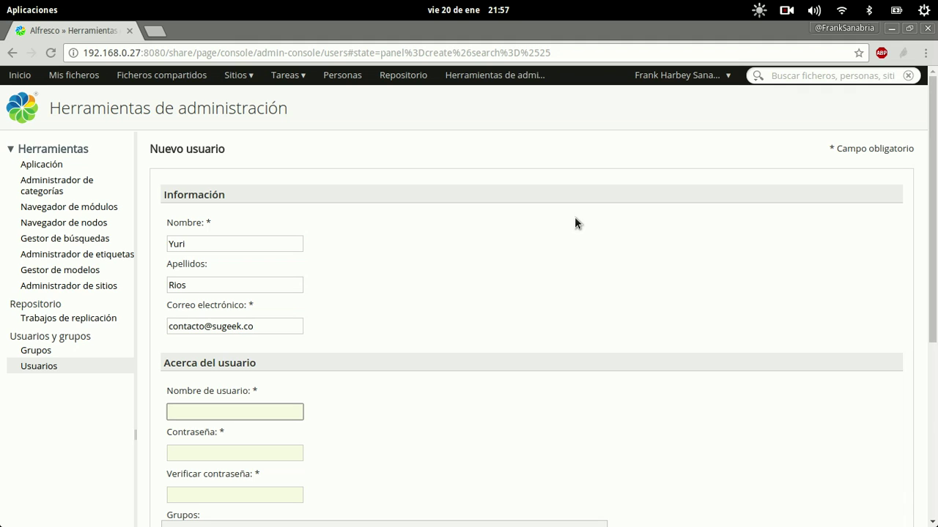
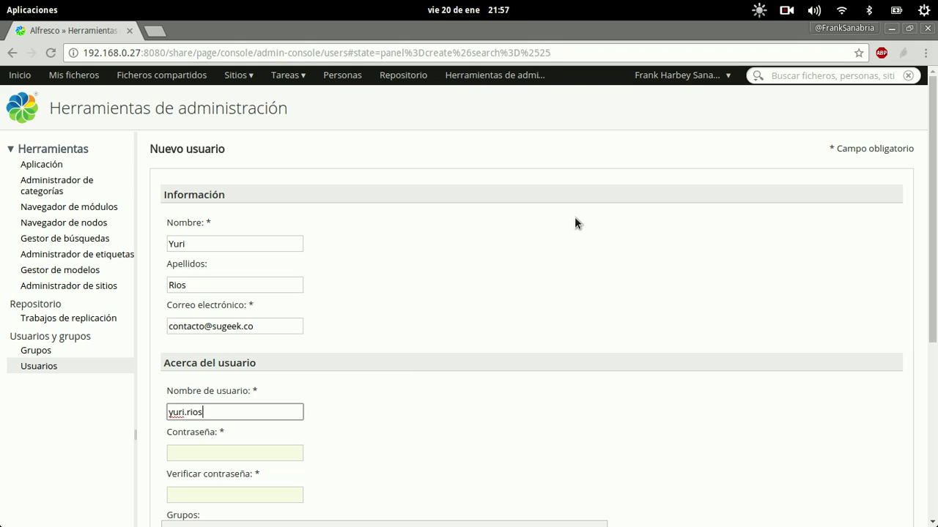
key("Tab")
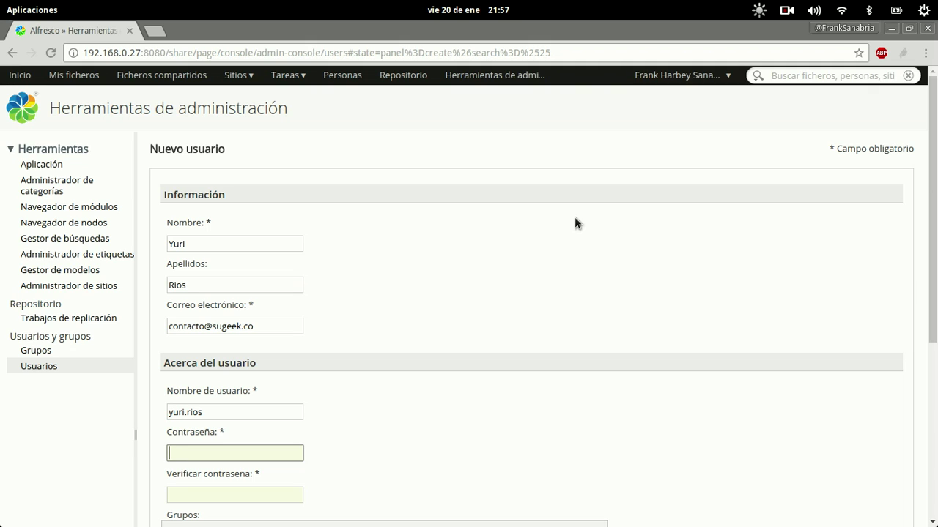
key("Tab")
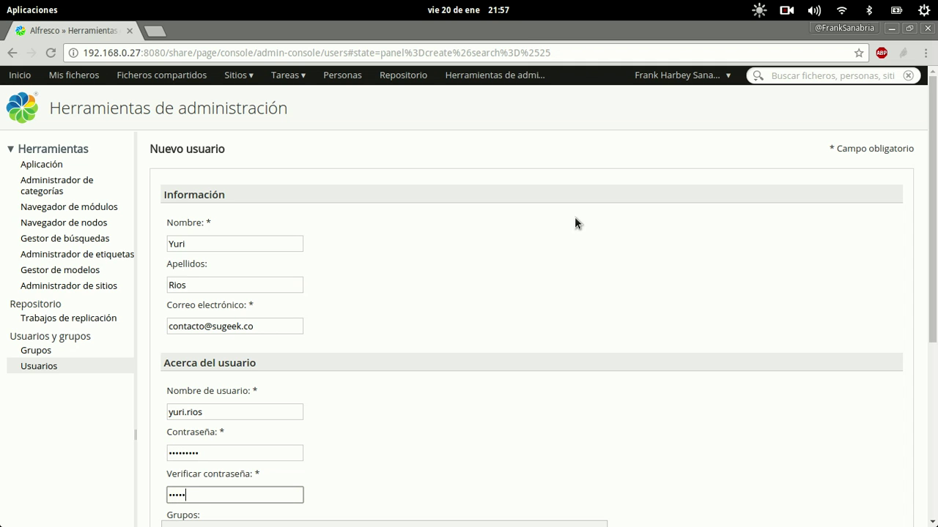
Step: Complete the password confirmation and create the new user account with Crear usuario
scroll(544, 268, "down", 5)
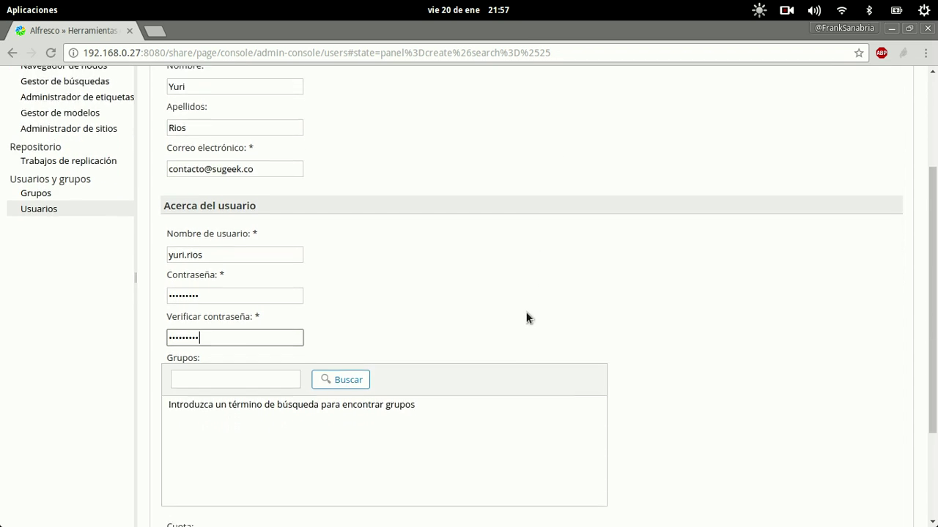
scroll(652, 302, "down", 1)
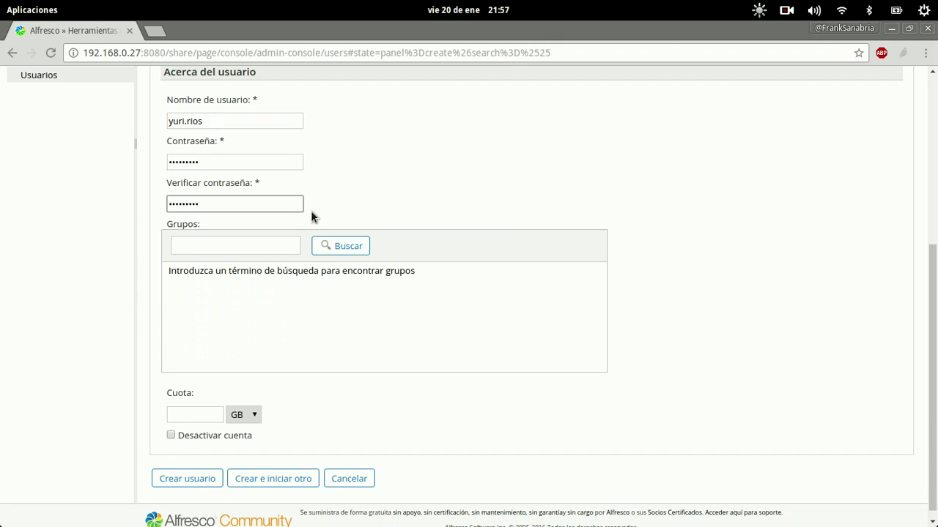
left_click(186, 415)
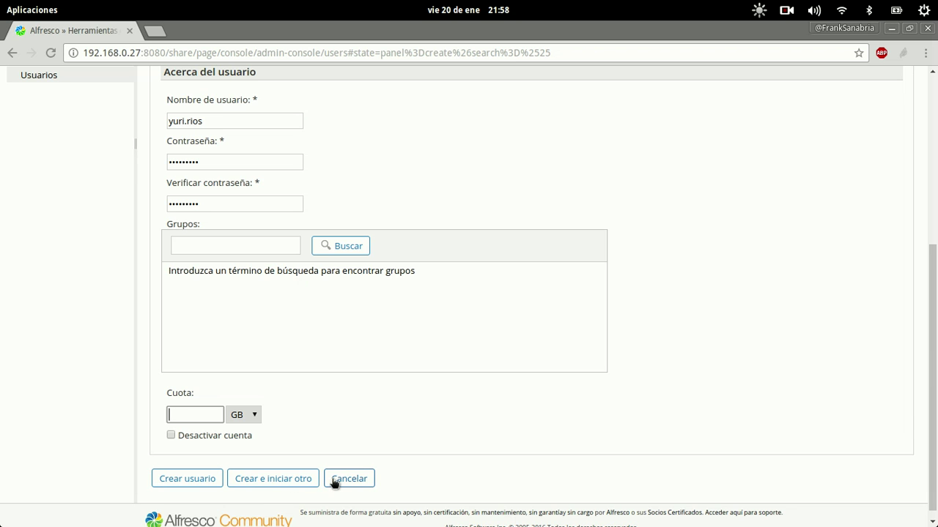
left_click(187, 480)
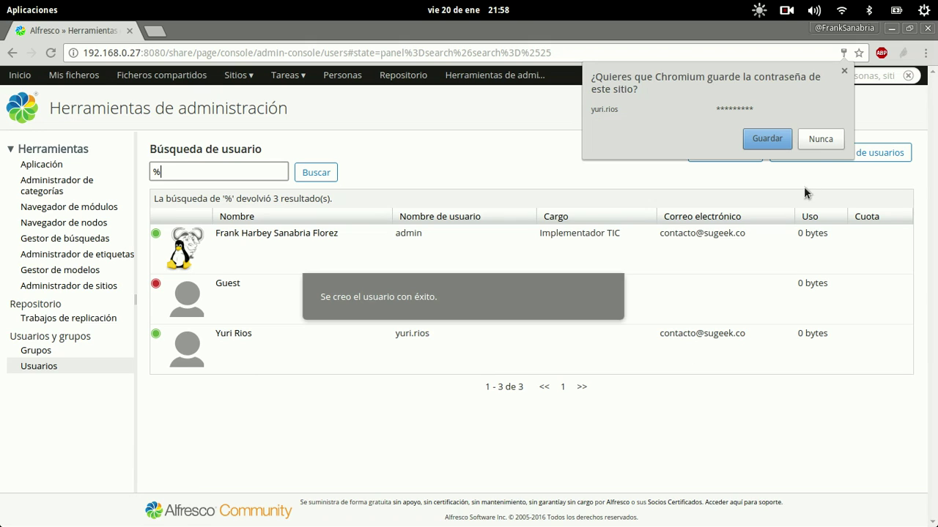
Step: Decline saving the password in Chromium and open the Cargar fichero CSV de usuarios dialog
left_click(819, 140)
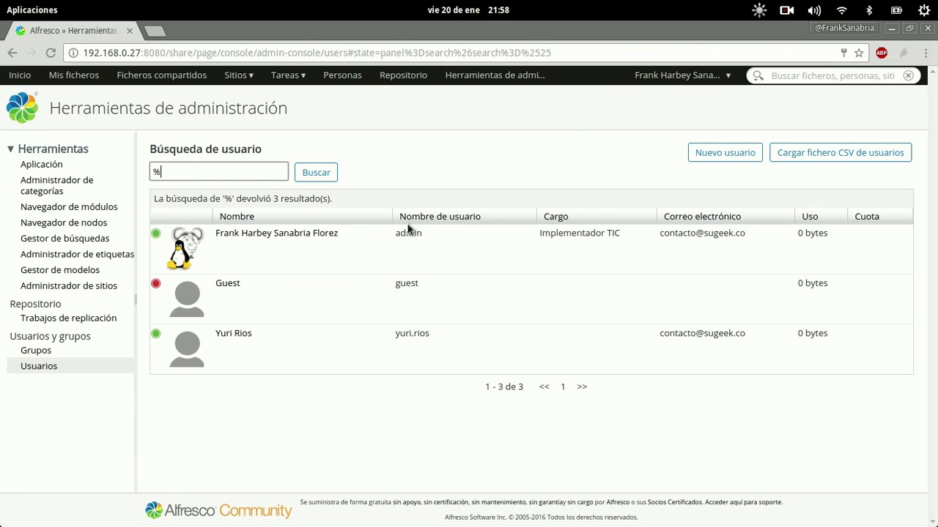
left_click(792, 158)
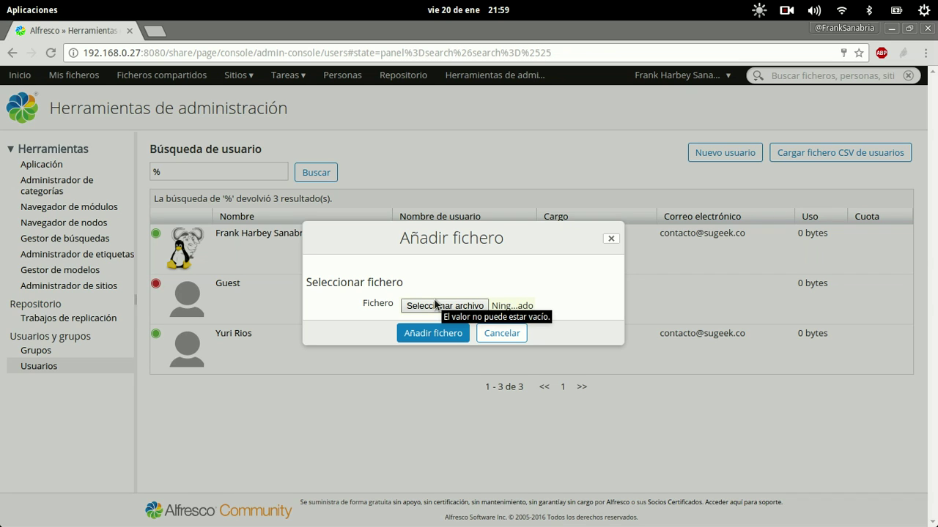
Step: Load docs.alfresco.com in a new Chromium tab, correcting the misspelled address
key("ctrl+t")
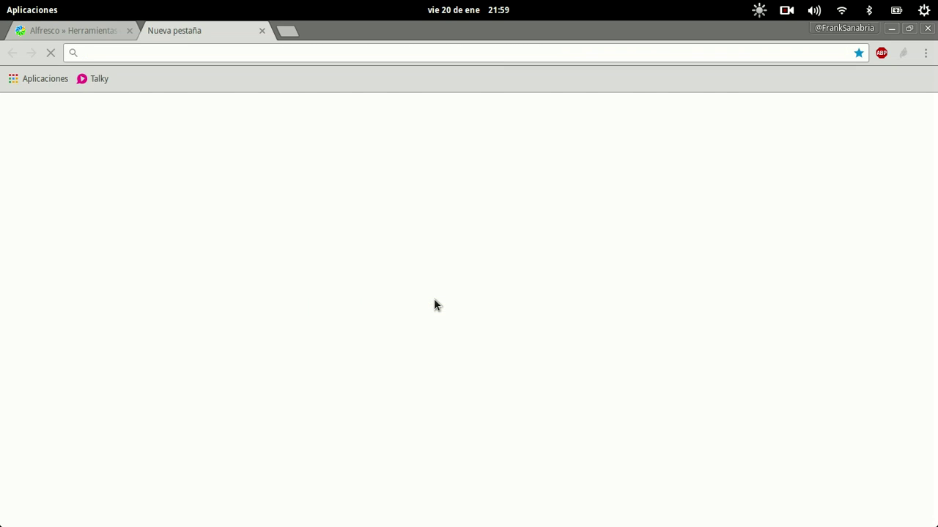
type("docs.alfr")
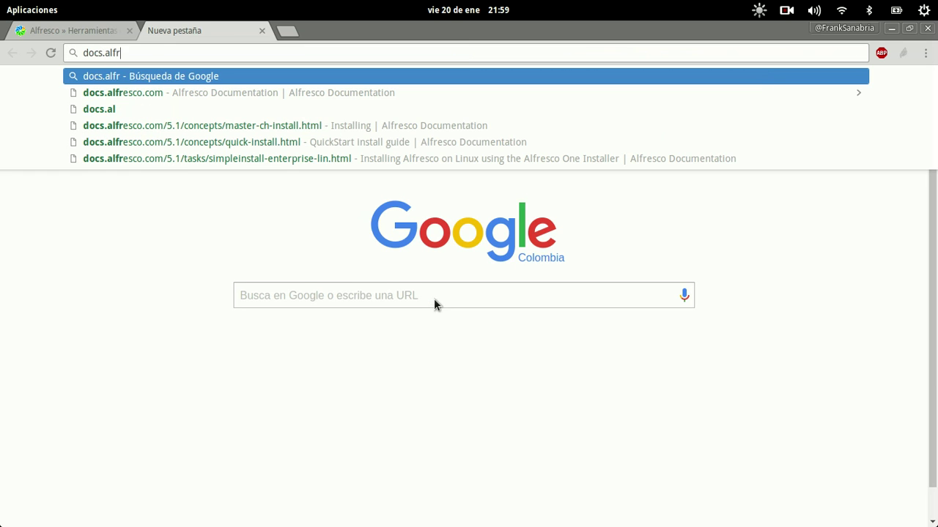
type("eesco.com")
key("Left")
key("Left")
key("Left")
key("Left")
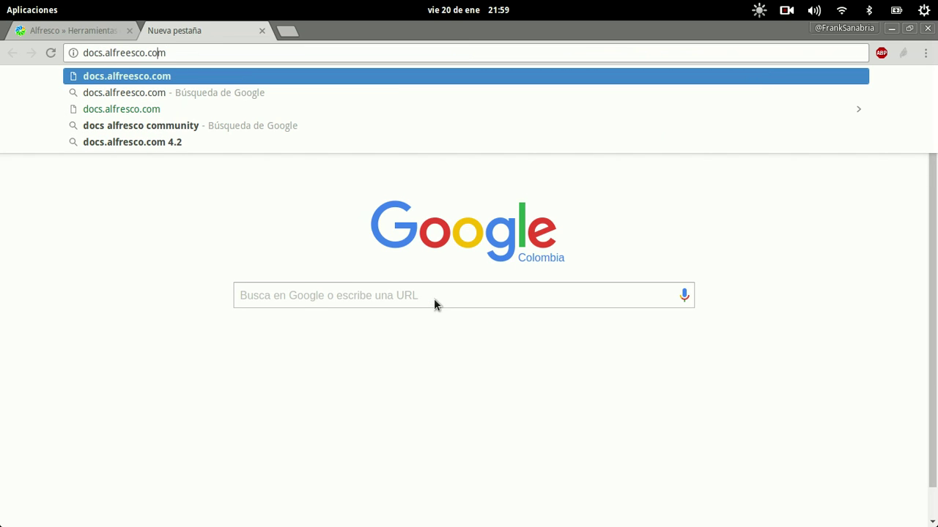
key("Return")
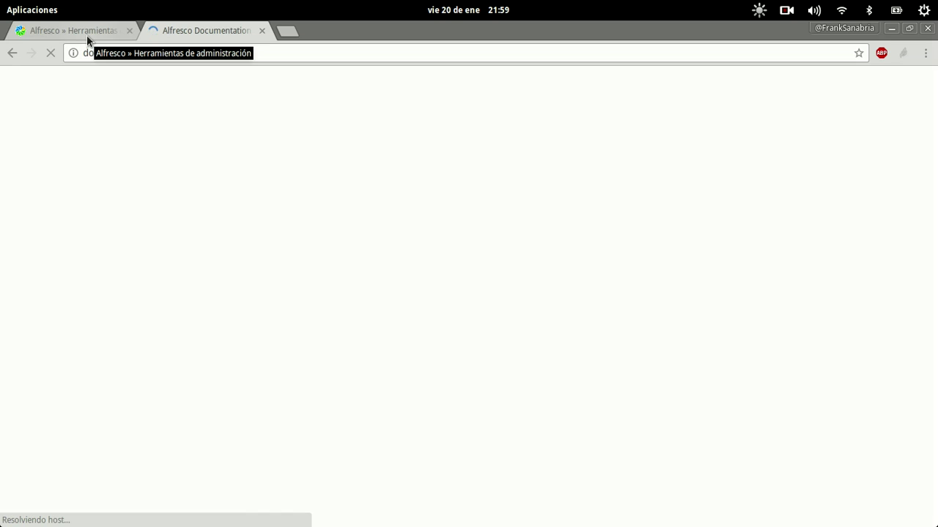
scroll(230, 282, "down", 3)
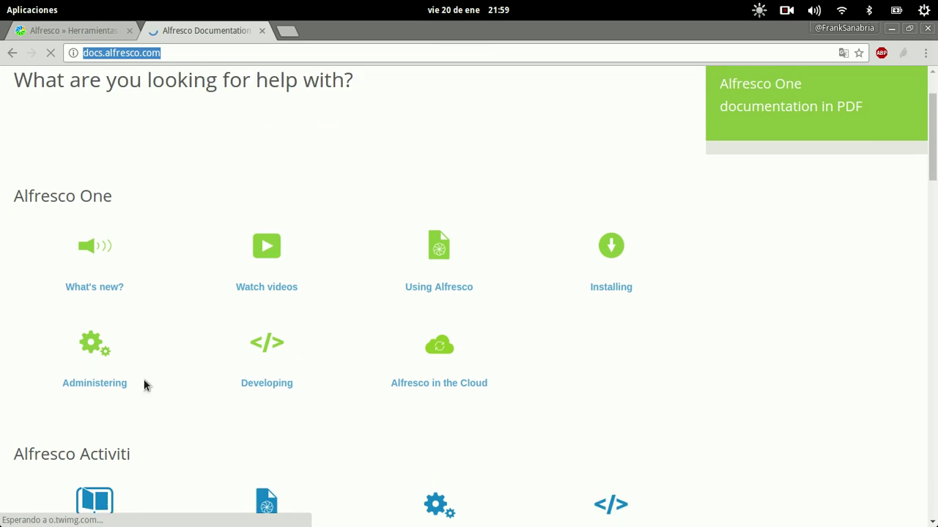
Step: Navigate Administering > Managing users and groups > Managing users > Uploading multiple users and select the CSV header line
left_click(112, 363)
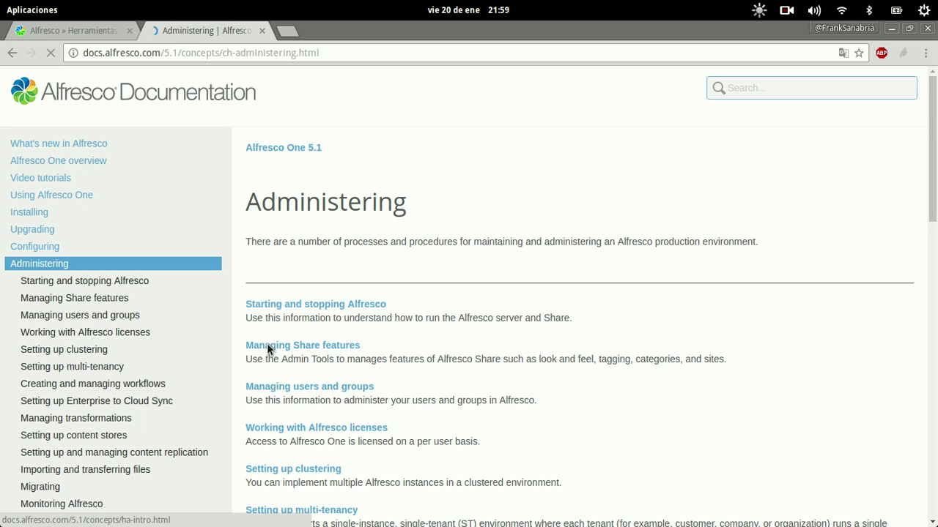
left_click(276, 391)
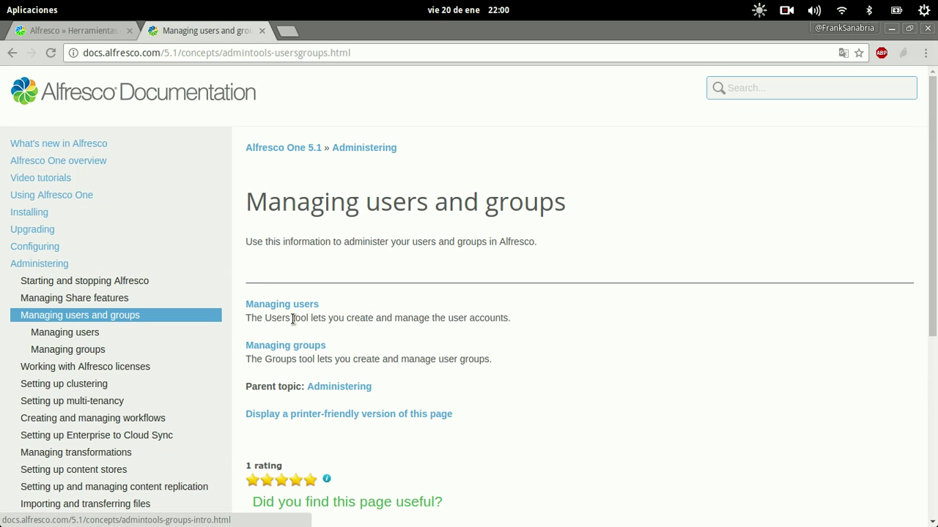
left_click(293, 305)
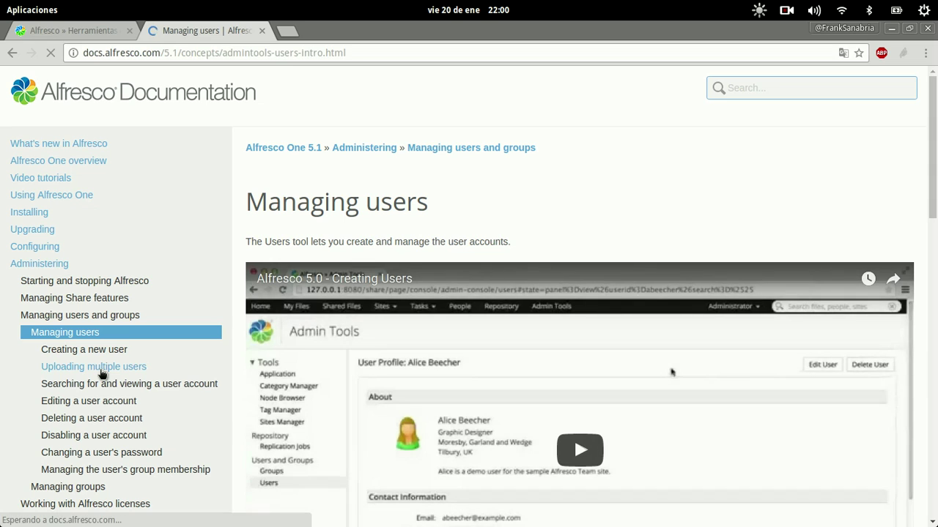
left_click(101, 372)
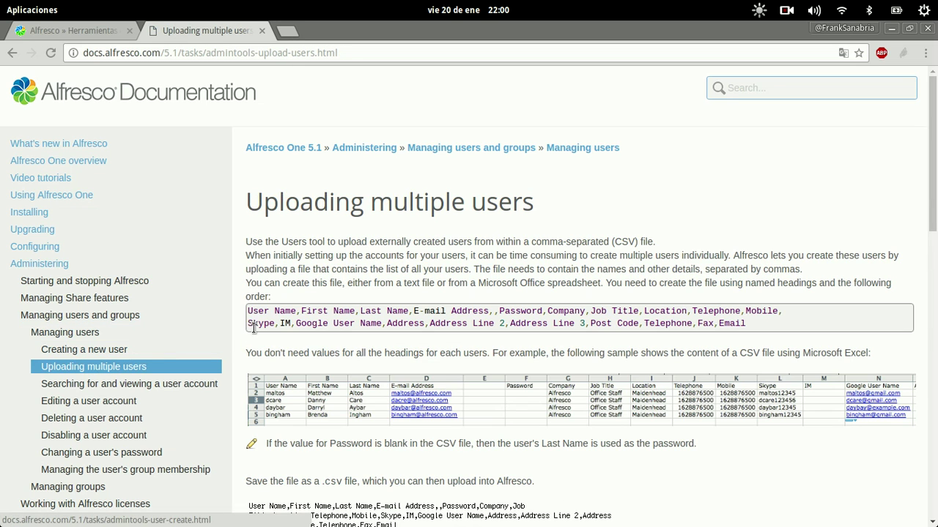
left_click_drag(248, 310, 708, 323)
scroll(684, 427, "down", 3)
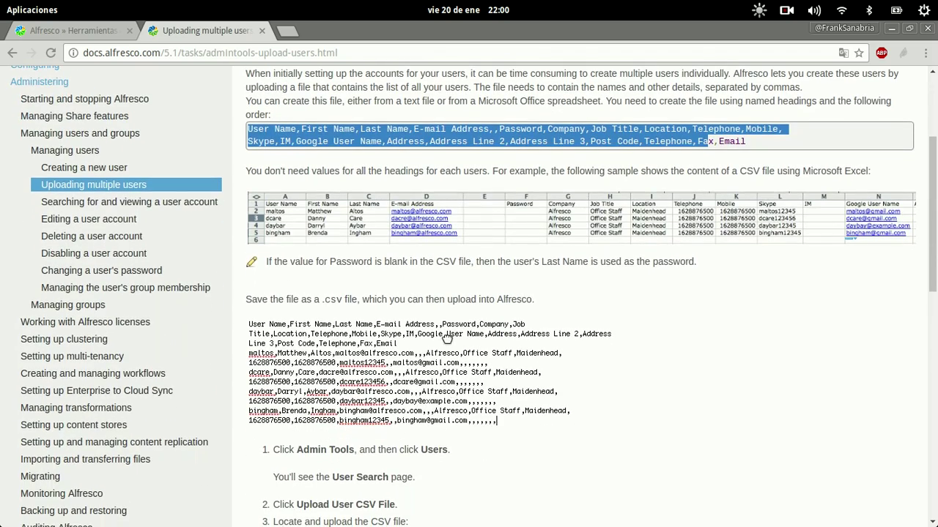
scroll(537, 414, "up", 2)
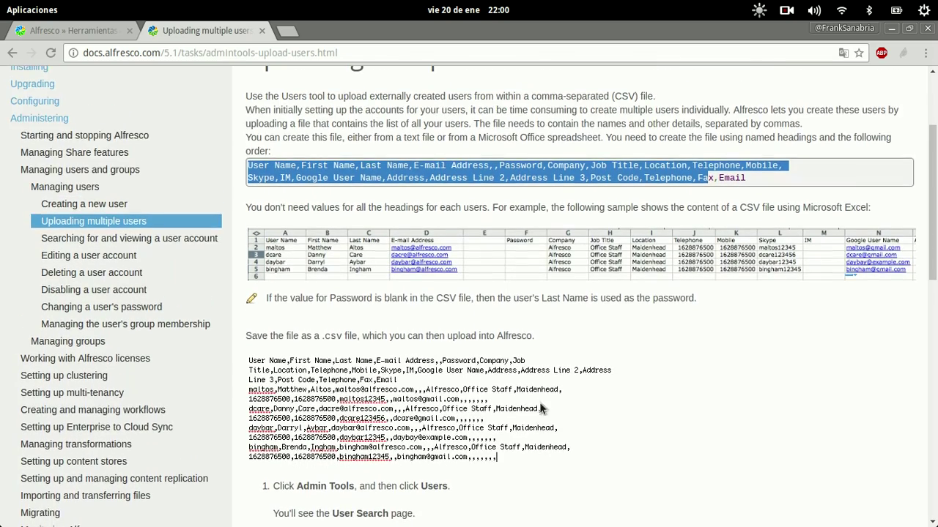
Step: Back on the Alfresco admin page, dismiss the Añadir fichero CSV dialog, leaving the 3-account user list
left_click(64, 32)
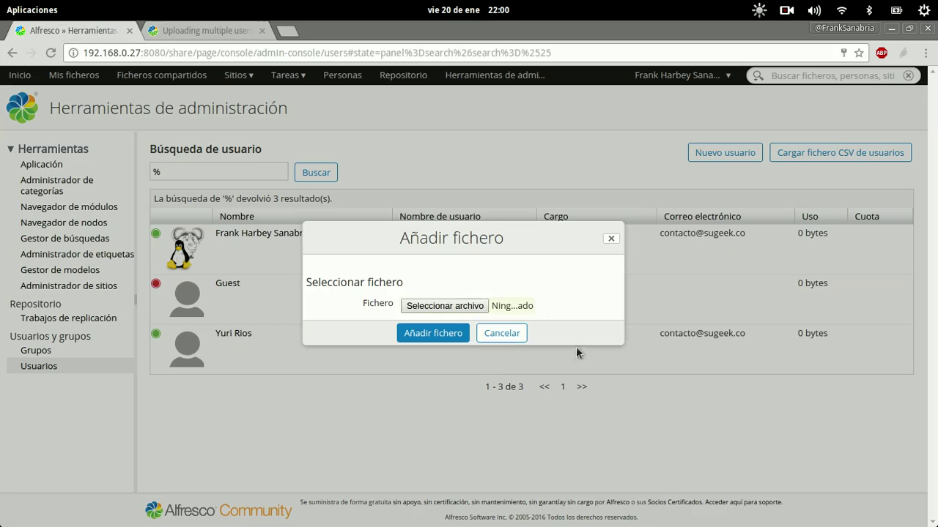
left_click(500, 333)
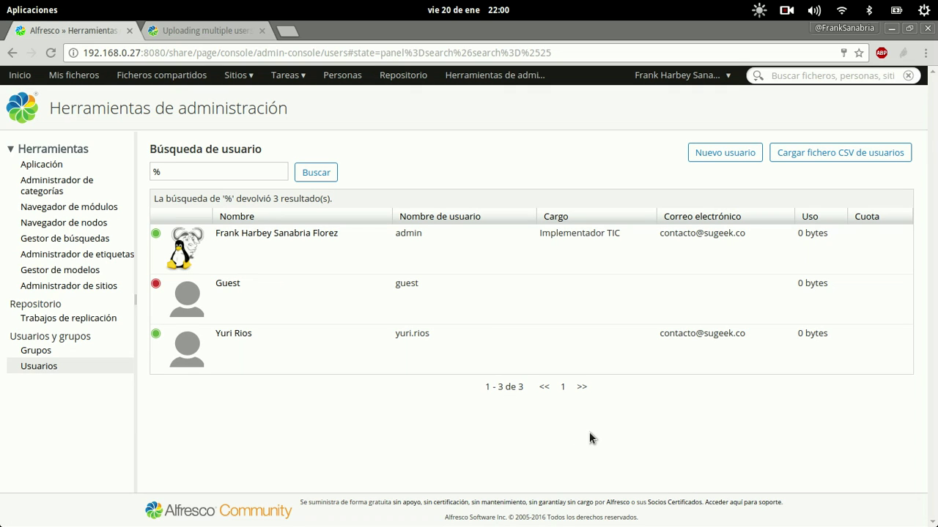